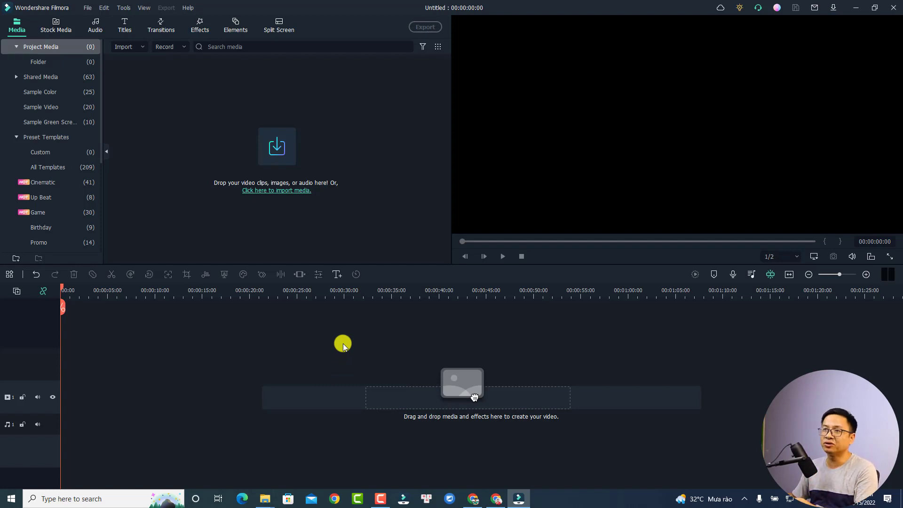
Import the video "Het thuong Can nho Piano Cover by Crab" from the Output folder and cancel its proxy
{"action": "left_click", "coordinate": [285, 146]}
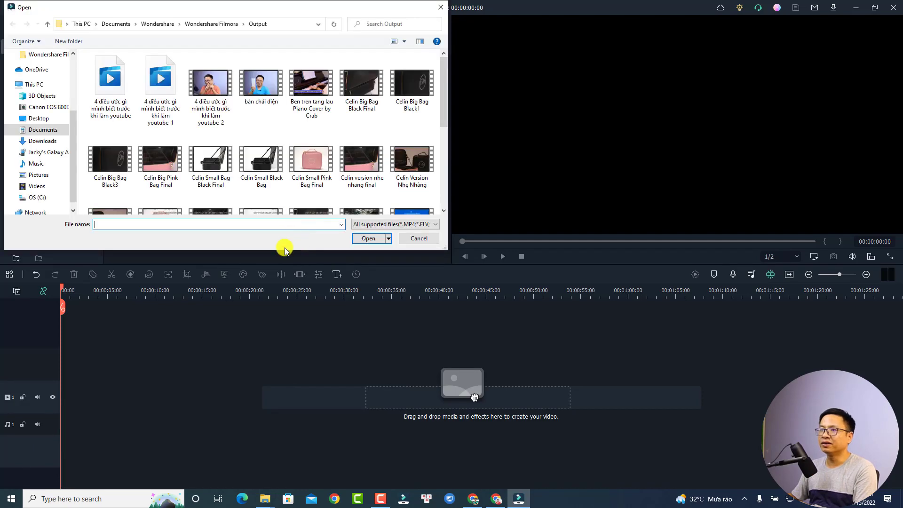
{"action": "scroll", "coordinate": [246, 168], "scroll_direction": "down", "scroll_amount": 2}
{"action": "scroll", "coordinate": [246, 168], "scroll_direction": "down", "scroll_amount": 2}
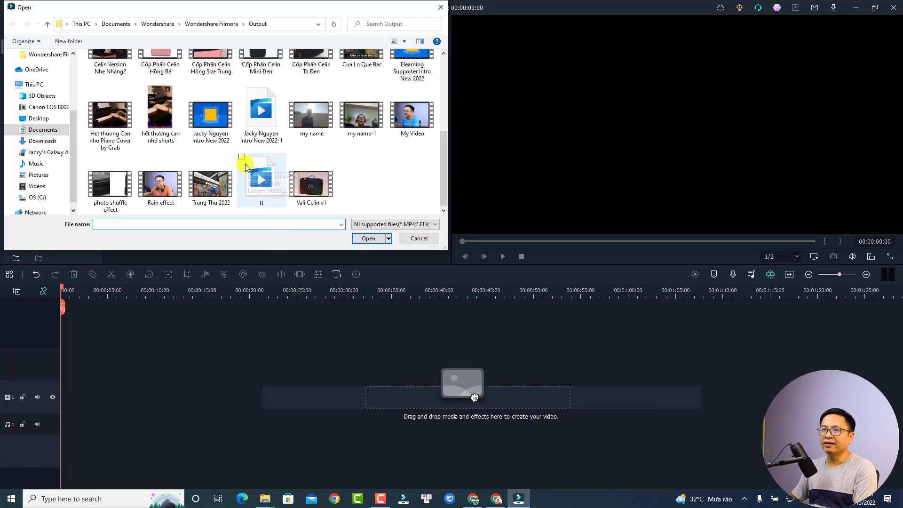
{"action": "left_click", "coordinate": [107, 124]}
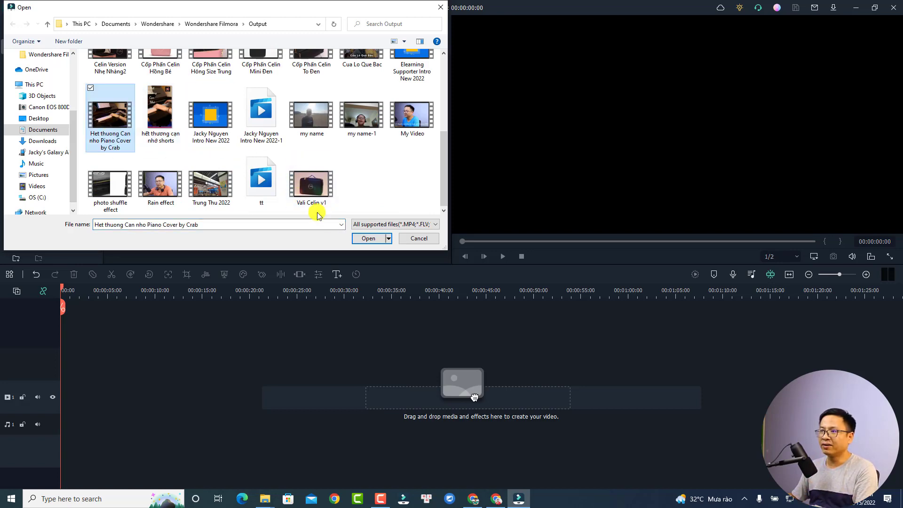
{"action": "left_click", "coordinate": [367, 238]}
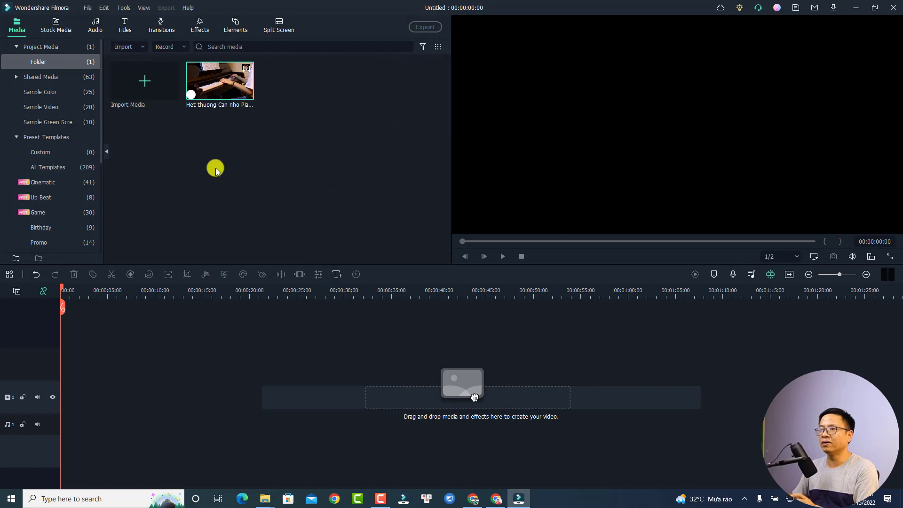
{"action": "right_click", "coordinate": [206, 85]}
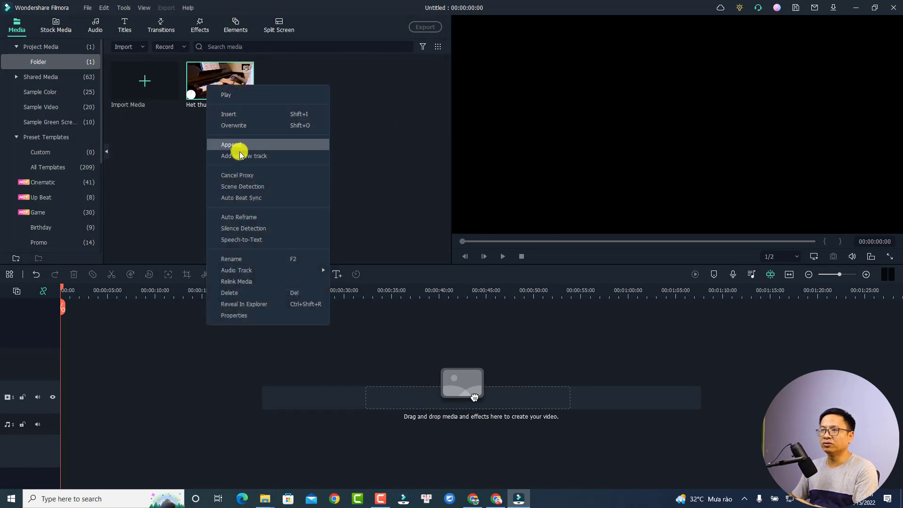
{"action": "left_click", "coordinate": [237, 175]}
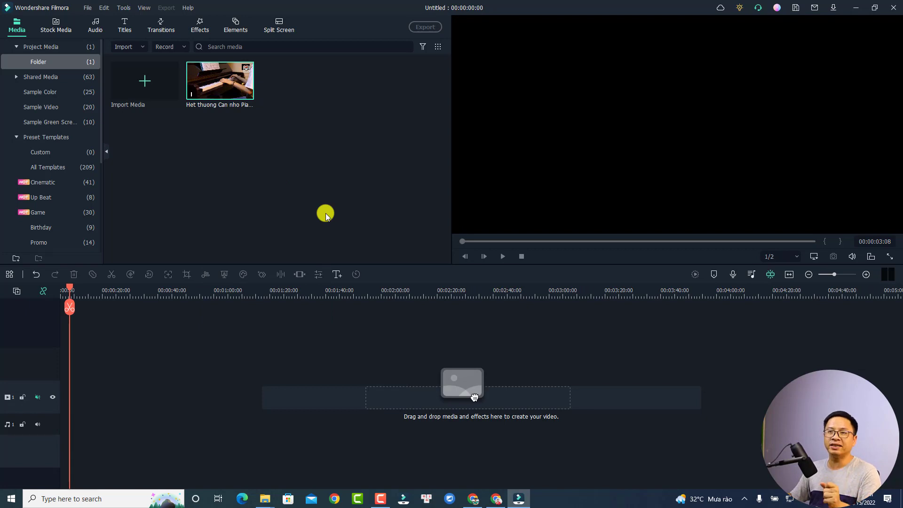
Change the project's aspect ratio to 9:16 (Portrait) and its frame rate to 24 fps
{"action": "left_click", "coordinate": [814, 256]}
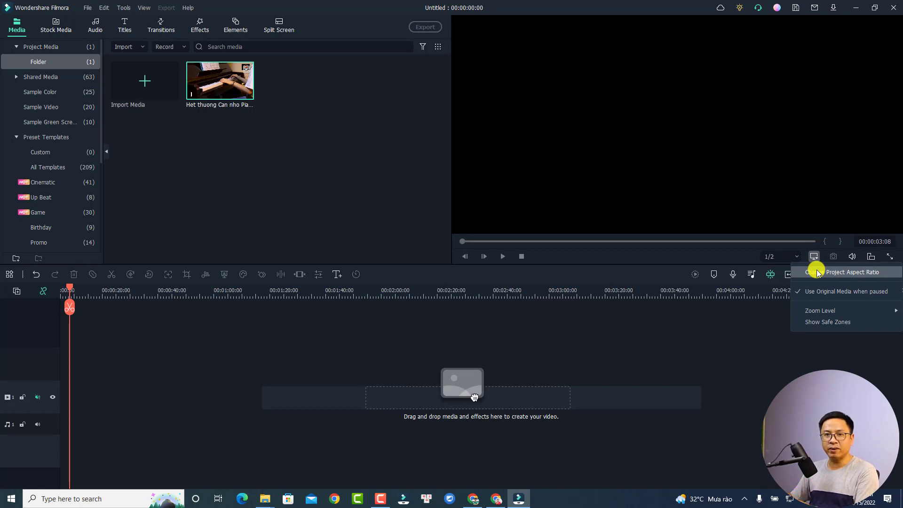
{"action": "left_click", "coordinate": [817, 272]}
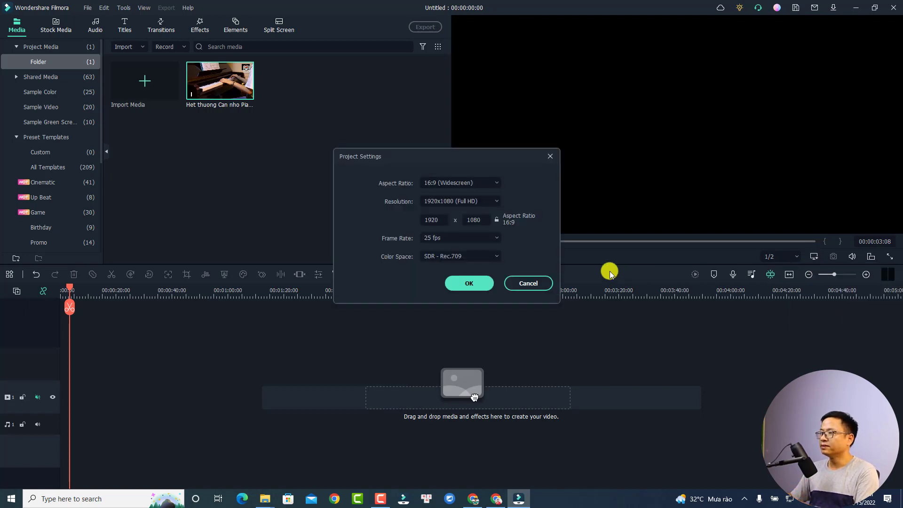
{"action": "left_click", "coordinate": [498, 182]}
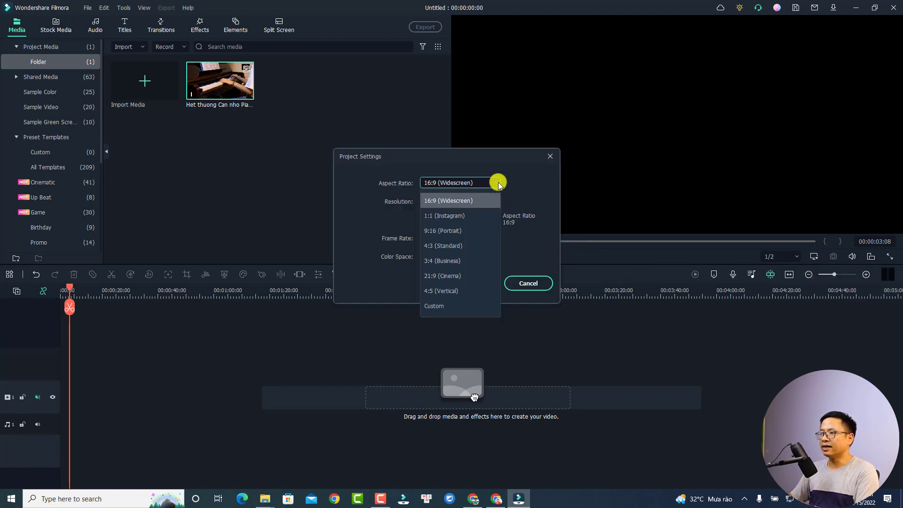
{"action": "left_click", "coordinate": [450, 231]}
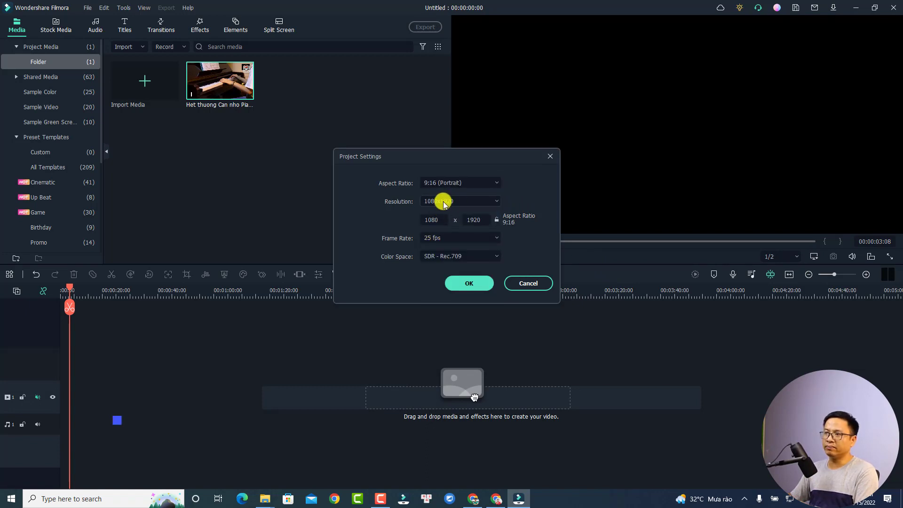
{"action": "left_click", "coordinate": [442, 237]}
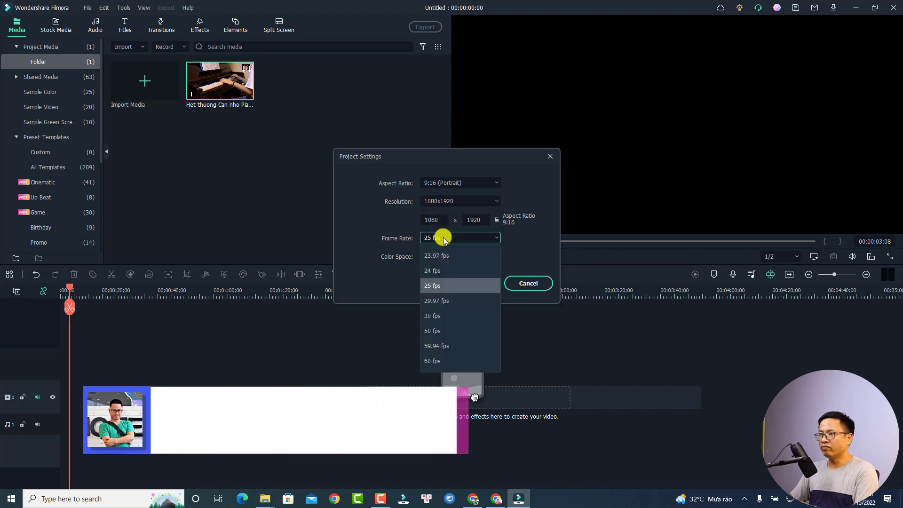
{"action": "left_click", "coordinate": [430, 271]}
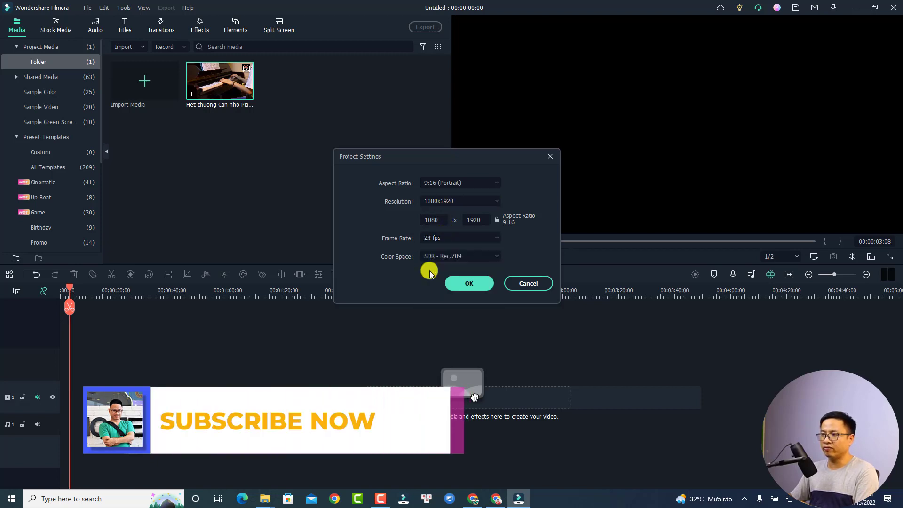
{"action": "left_click", "coordinate": [469, 283]}
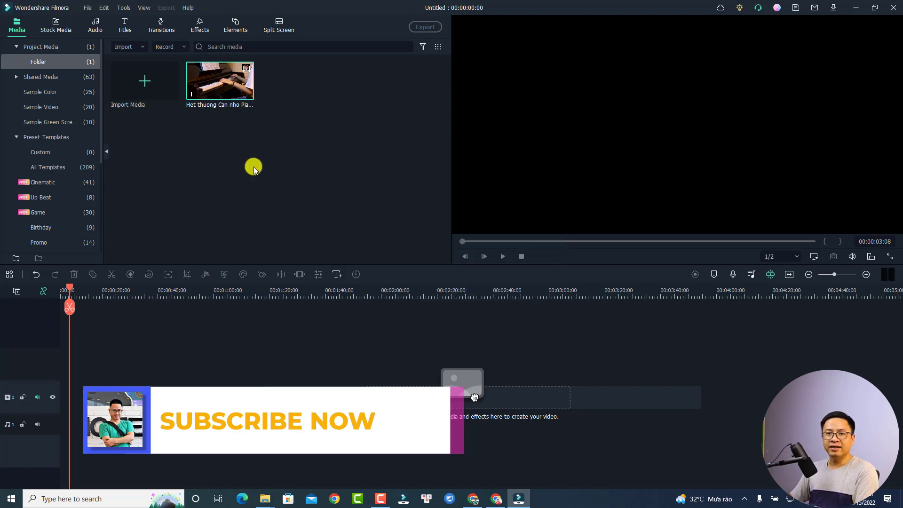
Add the piano video to the timeline, keeping the 1080 x 1920 24fps project settings, and move the clip to the timeline's start
{"action": "mouse_move", "coordinate": [221, 80]}
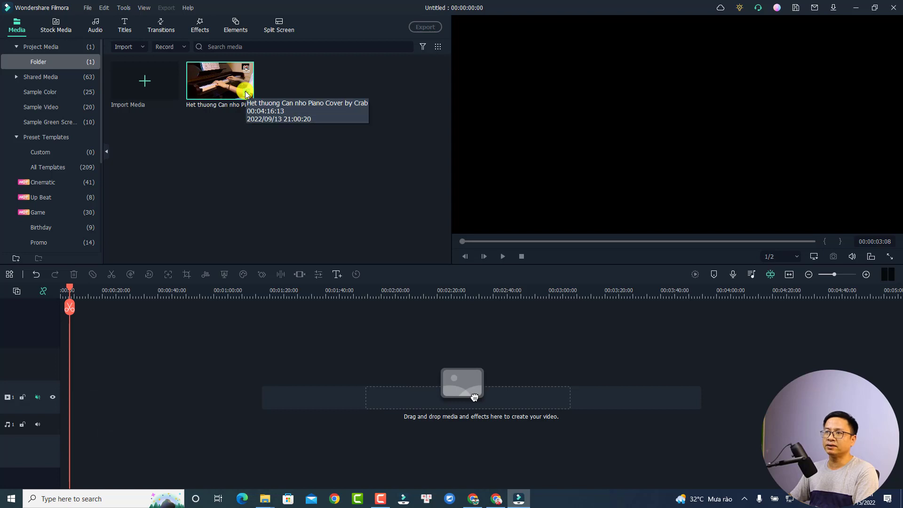
{"action": "left_click", "coordinate": [246, 91]}
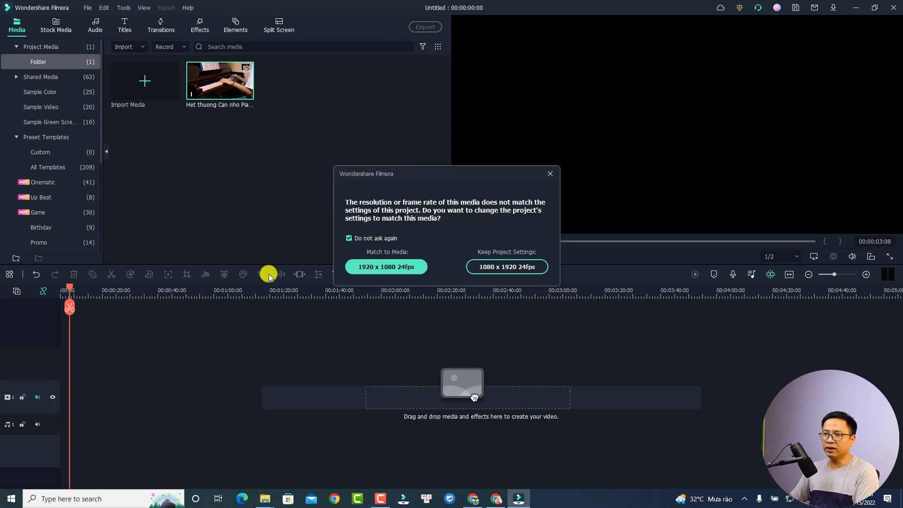
{"action": "left_click", "coordinate": [498, 267]}
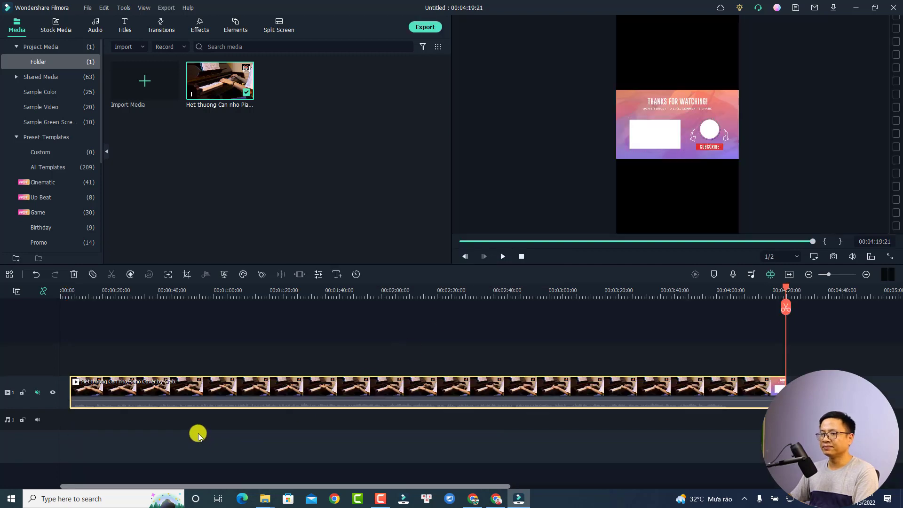
{"action": "left_click_drag", "start_coordinate": [270, 385], "coordinate": [242, 386]}
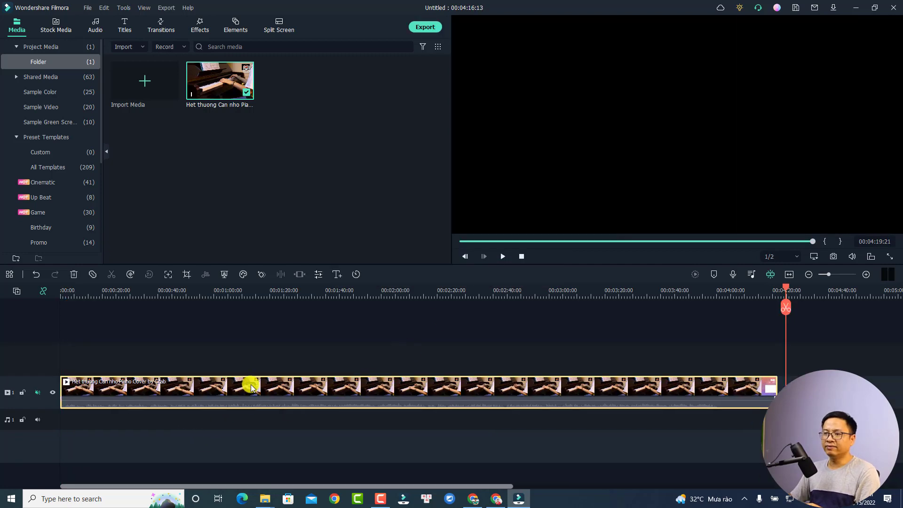
Play a short preview of the piano clip from the start of the timeline
{"action": "left_click", "coordinate": [39, 391]}
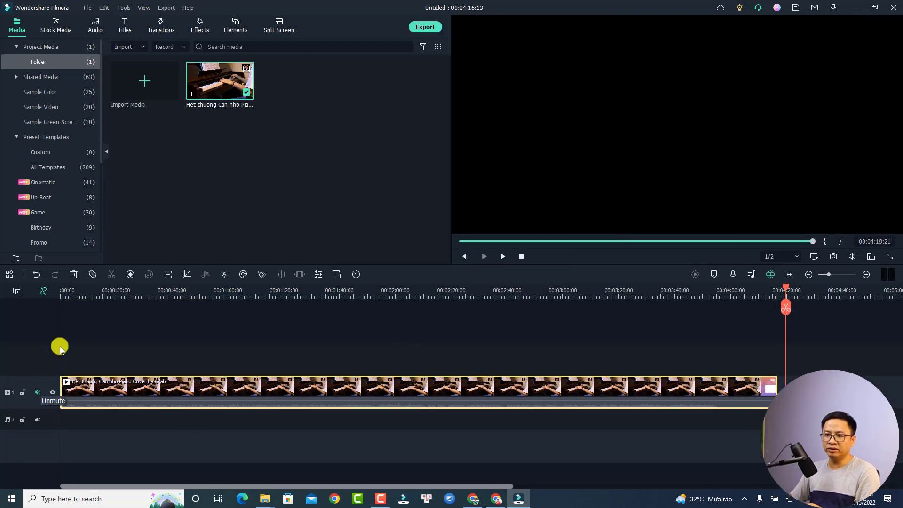
{"action": "left_click", "coordinate": [61, 294]}
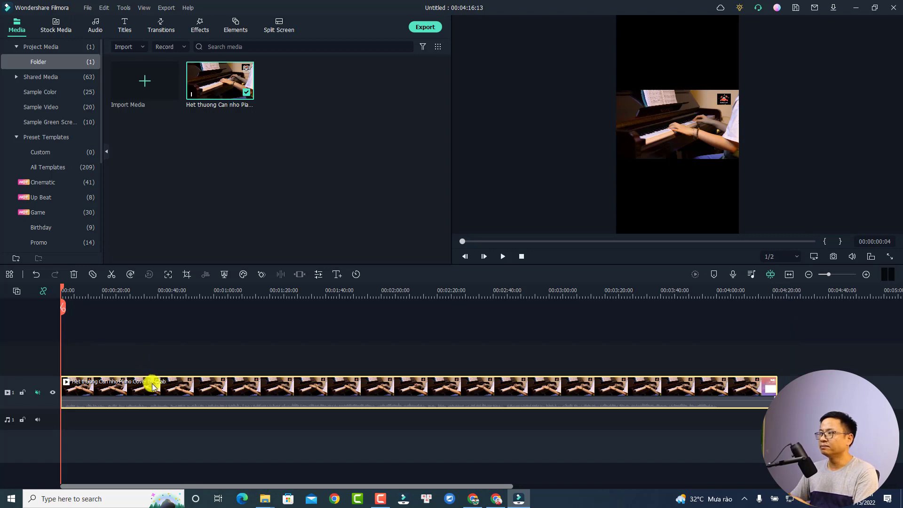
{"action": "key", "text": "space"}
{"action": "key", "text": "space"}
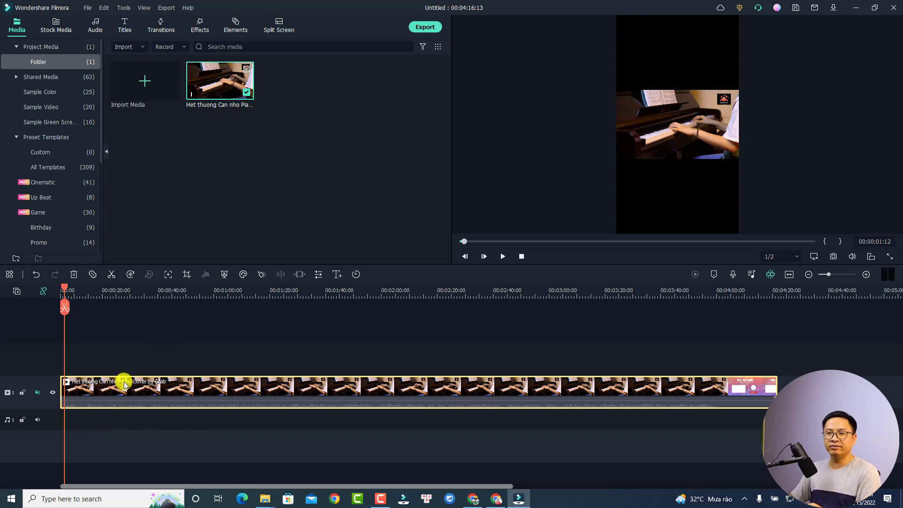
Crop the piano clip to a 9:16 ratio with the frame placed over the pianist's hands, and preview the result
{"action": "left_click", "coordinate": [187, 275]}
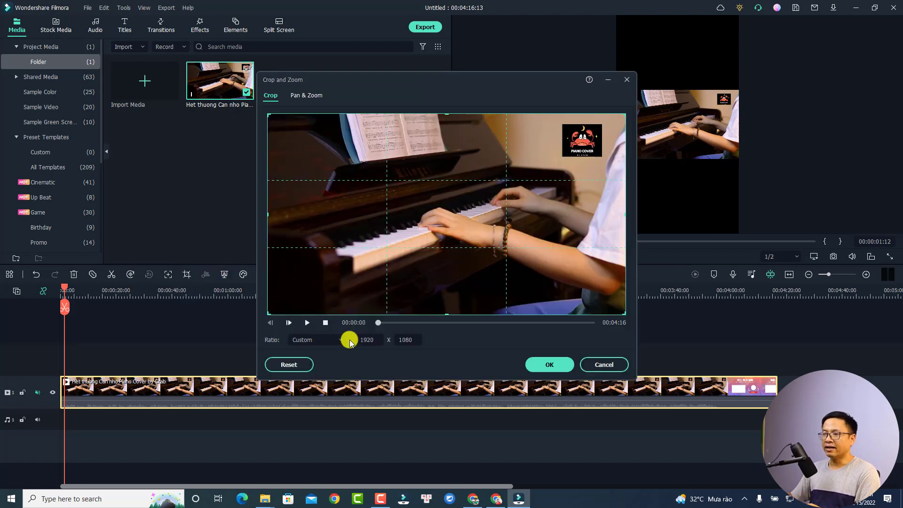
{"action": "left_click", "coordinate": [321, 340]}
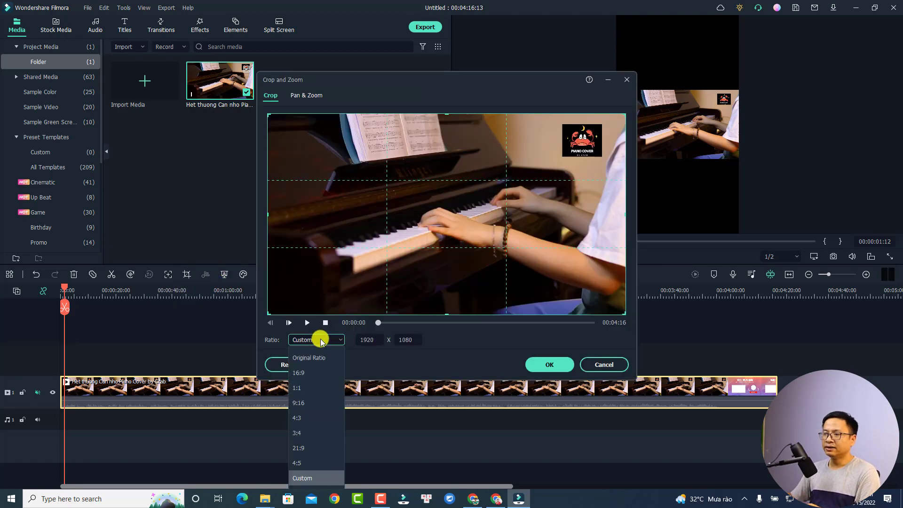
{"action": "left_click", "coordinate": [303, 404]}
{"action": "left_click_drag", "start_coordinate": [414, 274], "coordinate": [434, 275]}
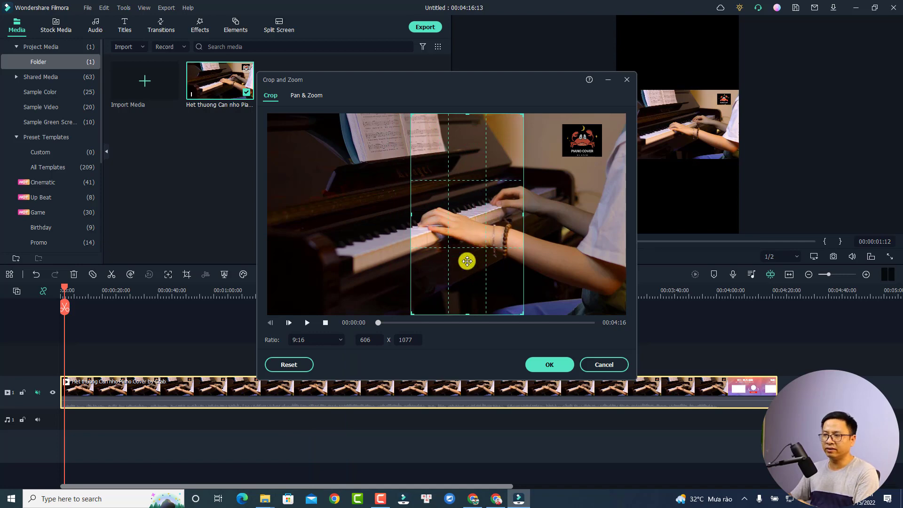
{"action": "left_click", "coordinate": [307, 322]}
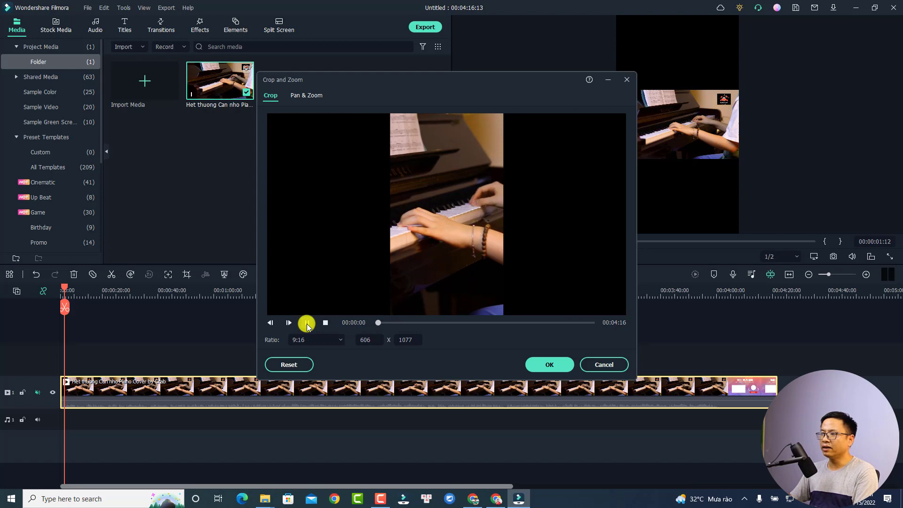
{"action": "left_click", "coordinate": [307, 323]}
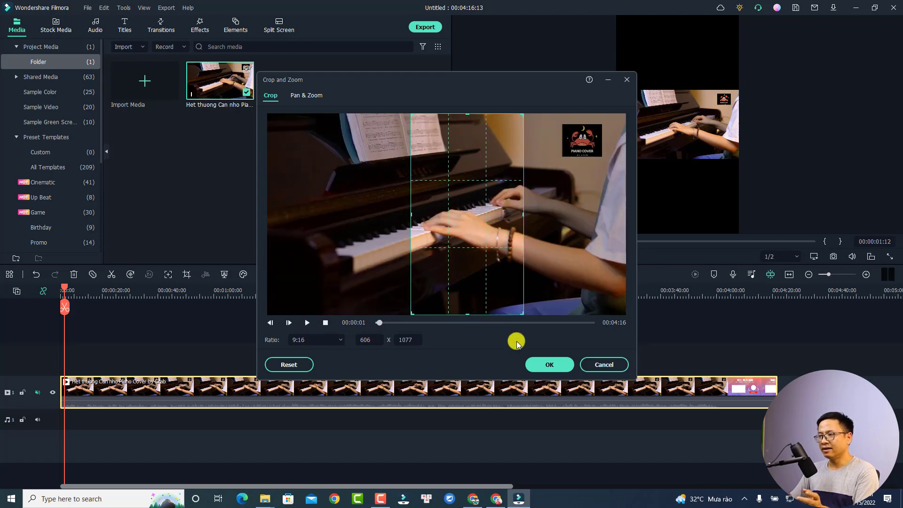
{"action": "left_click", "coordinate": [546, 365]}
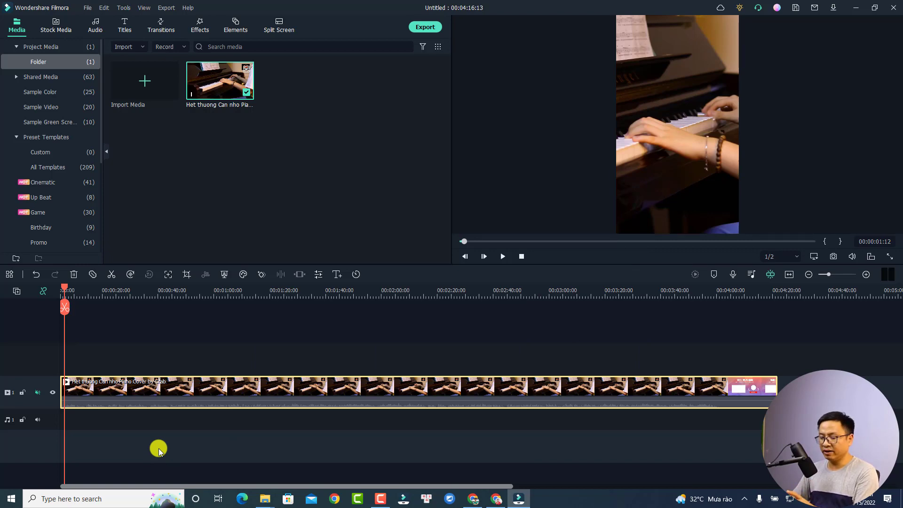
{"action": "key", "text": "space"}
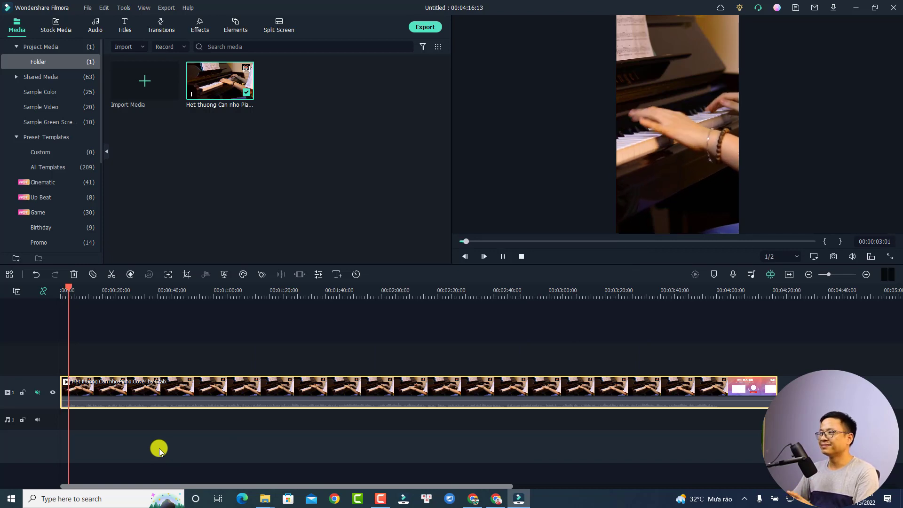
{"action": "key", "text": "space"}
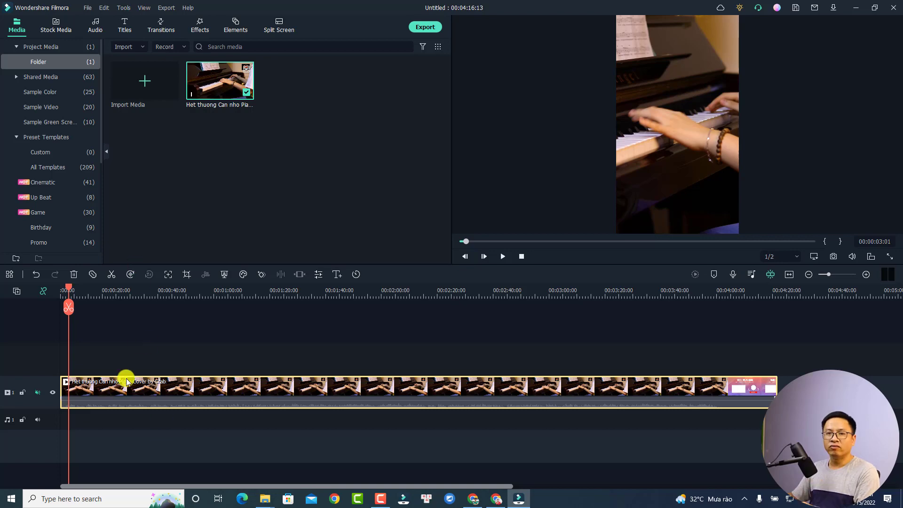
Leave the project for the startup window and open the Auto Reframe tool
{"action": "left_click", "coordinate": [88, 7]}
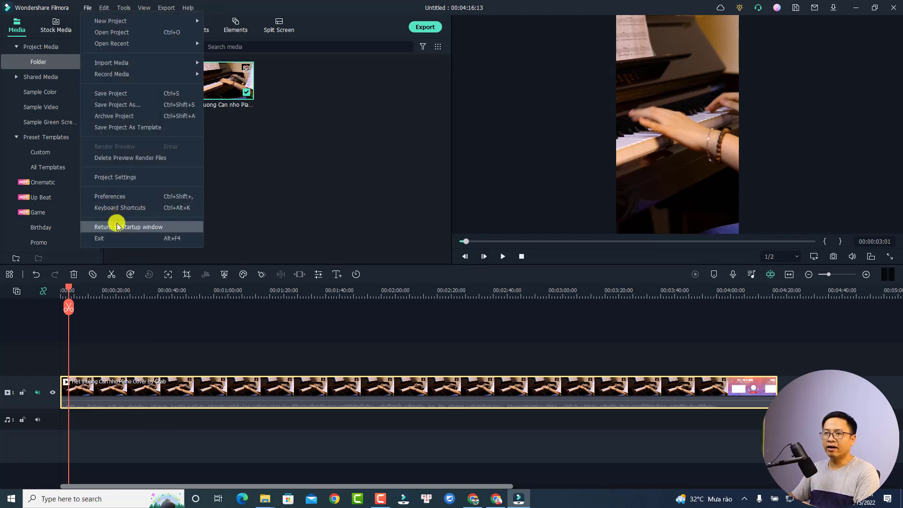
{"action": "left_click", "coordinate": [117, 225]}
{"action": "left_click", "coordinate": [523, 250]}
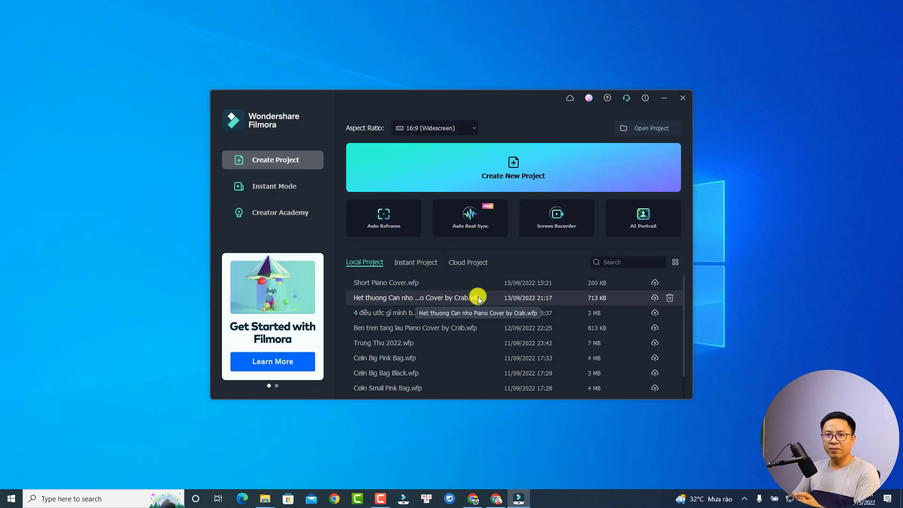
{"action": "left_click", "coordinate": [377, 219]}
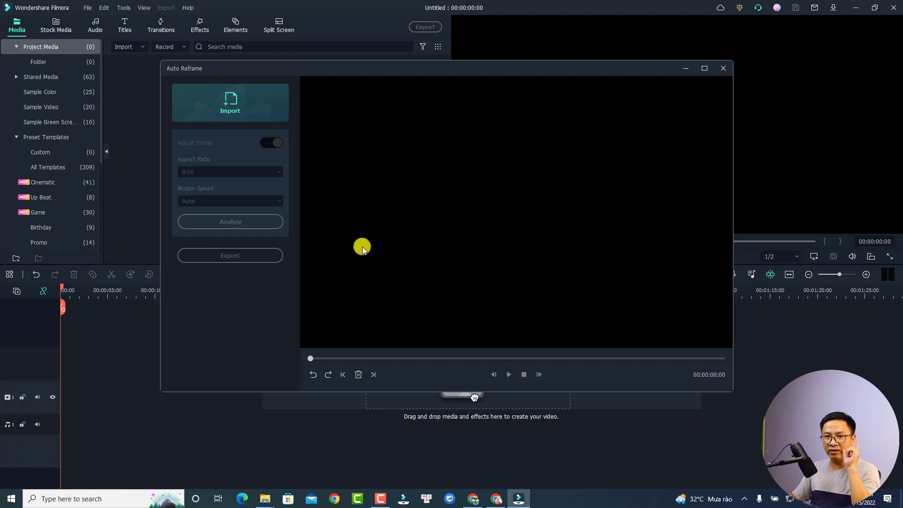
Import "Het thuong Can nho Piano Cover by Crab" from the Output folder into Auto Reframe
{"action": "left_click", "coordinate": [235, 110]}
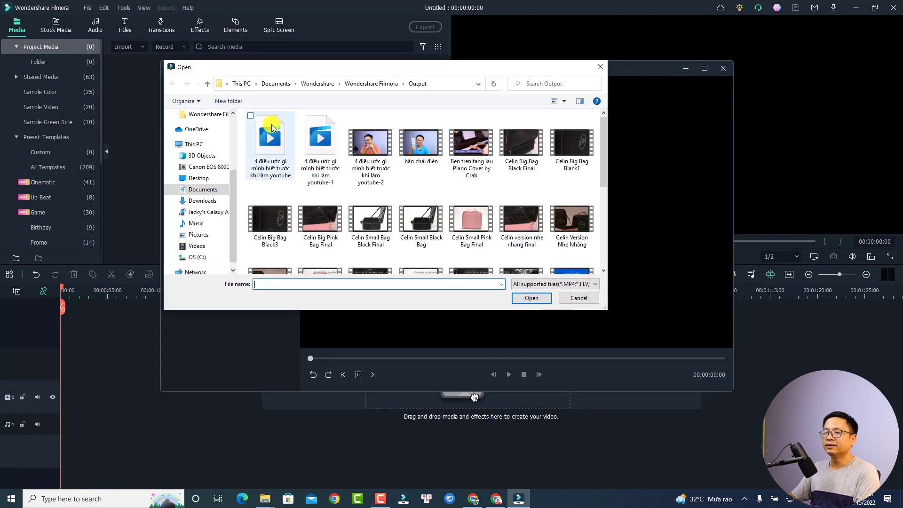
{"action": "scroll", "coordinate": [308, 233], "scroll_direction": "down", "scroll_amount": 4}
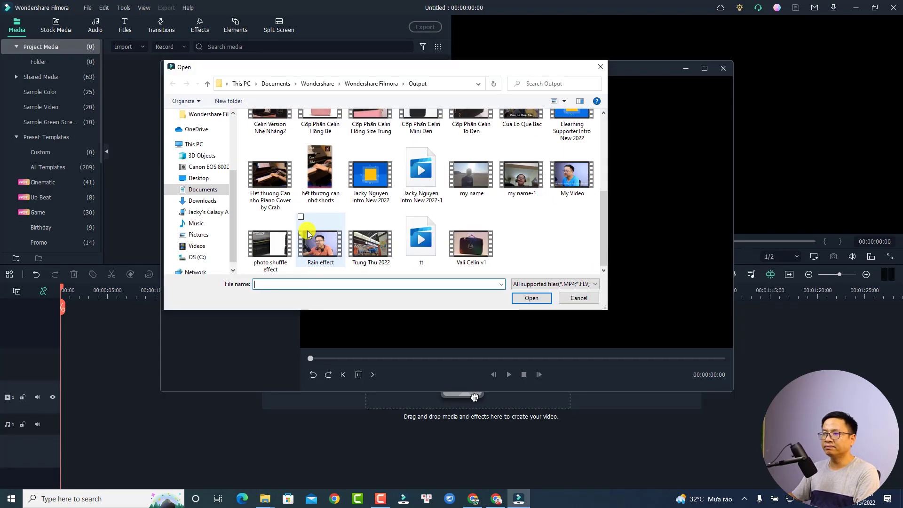
{"action": "left_click", "coordinate": [255, 184]}
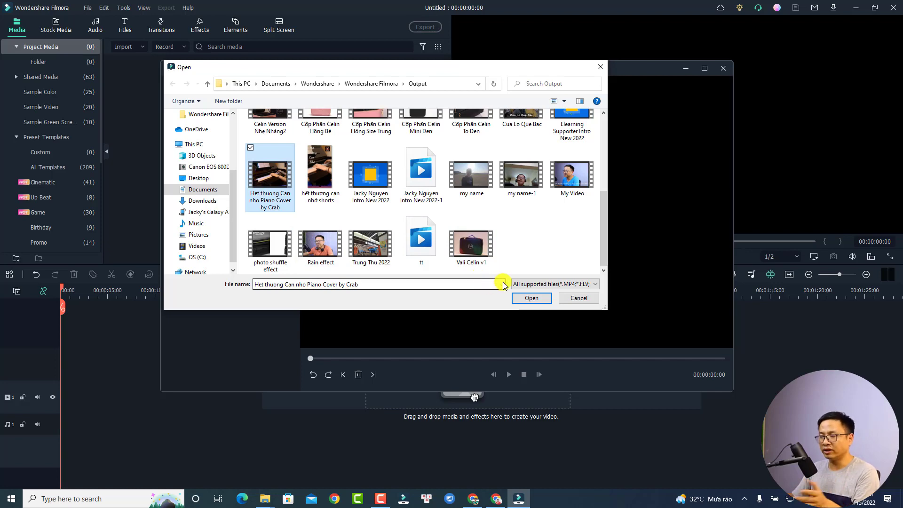
{"action": "left_click", "coordinate": [529, 299]}
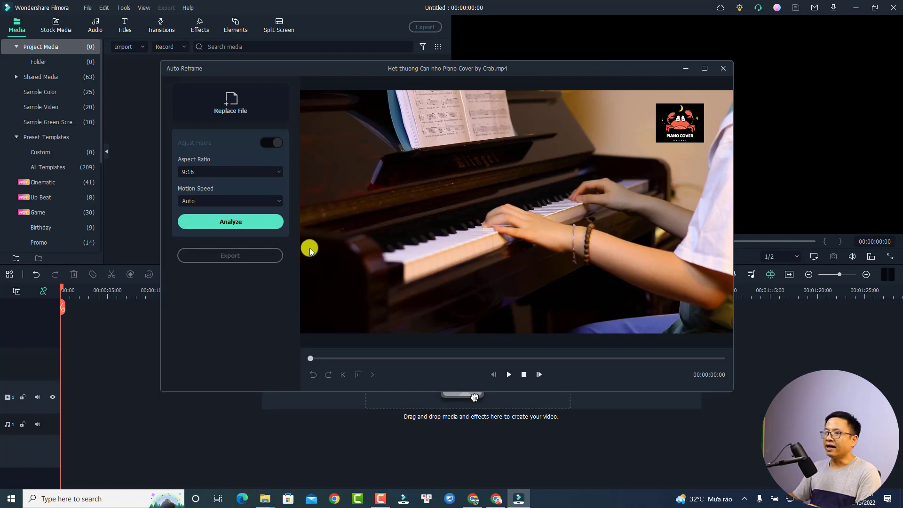
Analyze the piano video with a 9:16 aspect ratio and Auto motion speed
{"action": "left_click", "coordinate": [209, 172]}
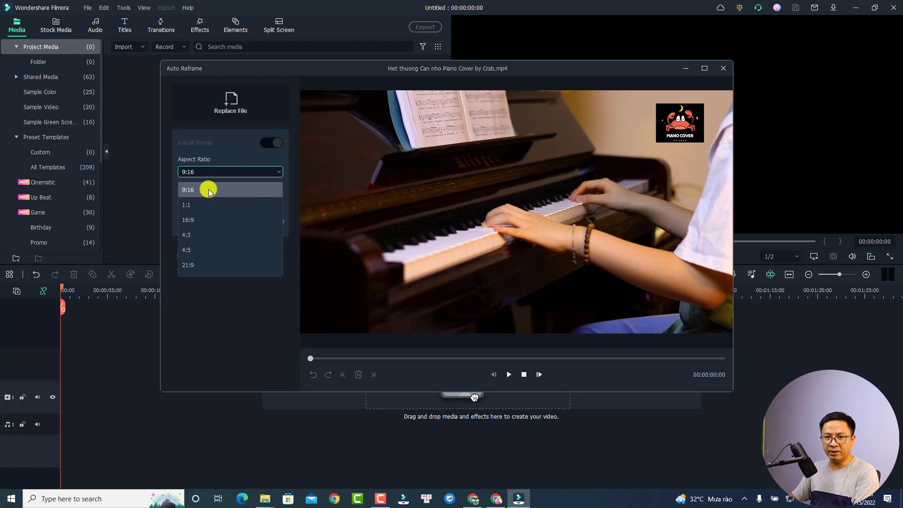
{"action": "left_click", "coordinate": [208, 191]}
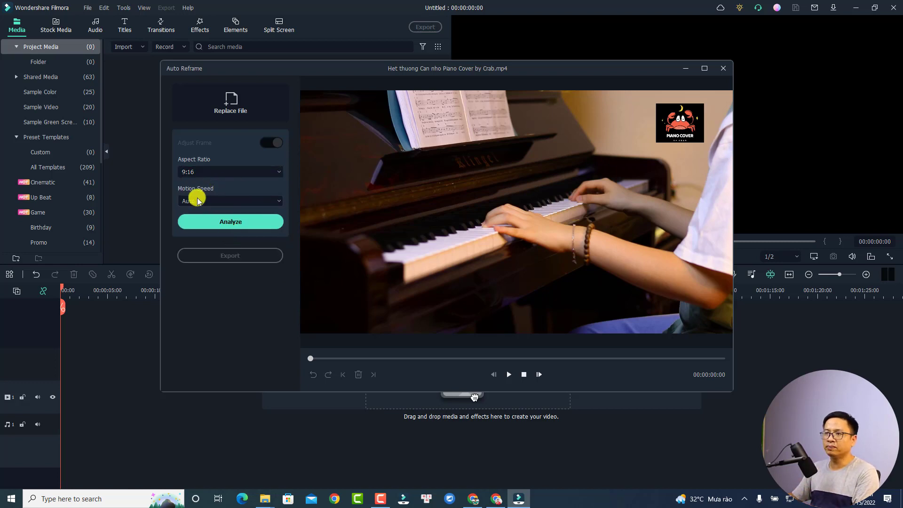
{"action": "left_click", "coordinate": [259, 201]}
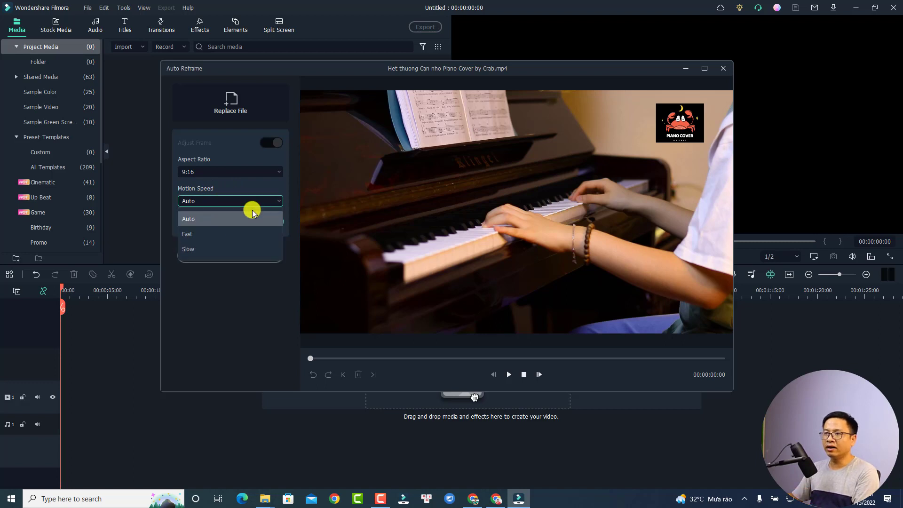
{"action": "left_click", "coordinate": [191, 223]}
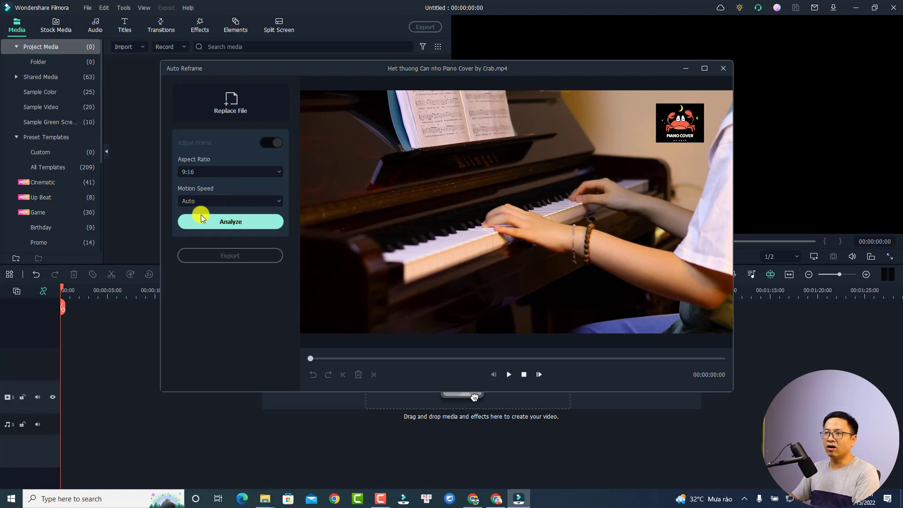
{"action": "left_click", "coordinate": [232, 225]}
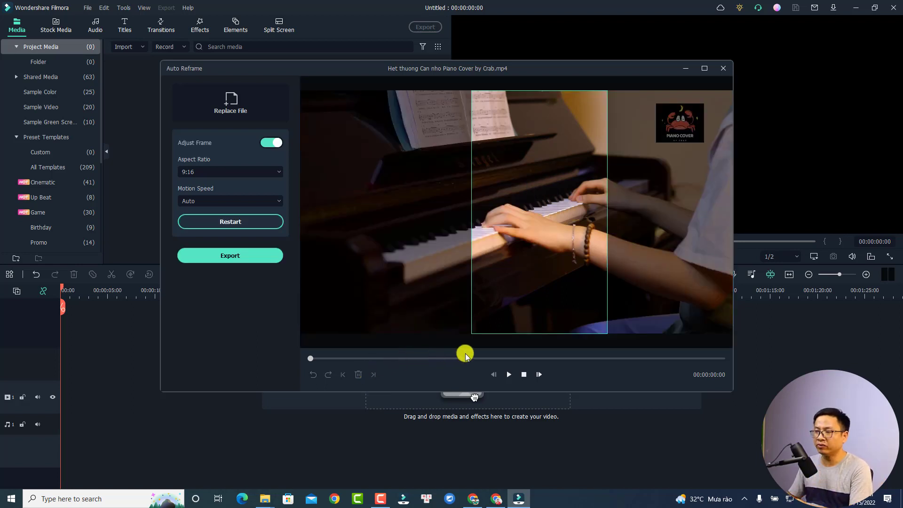
Play the analyzed clip to 00:00:03:22 and shift the 9:16 frame slightly leftward over the piano keys
{"action": "left_click", "coordinate": [509, 376]}
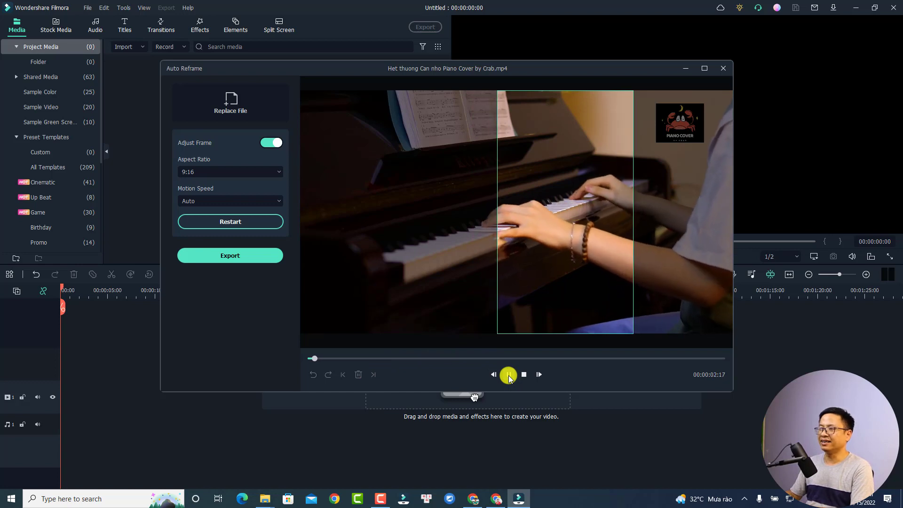
{"action": "left_click", "coordinate": [504, 370]}
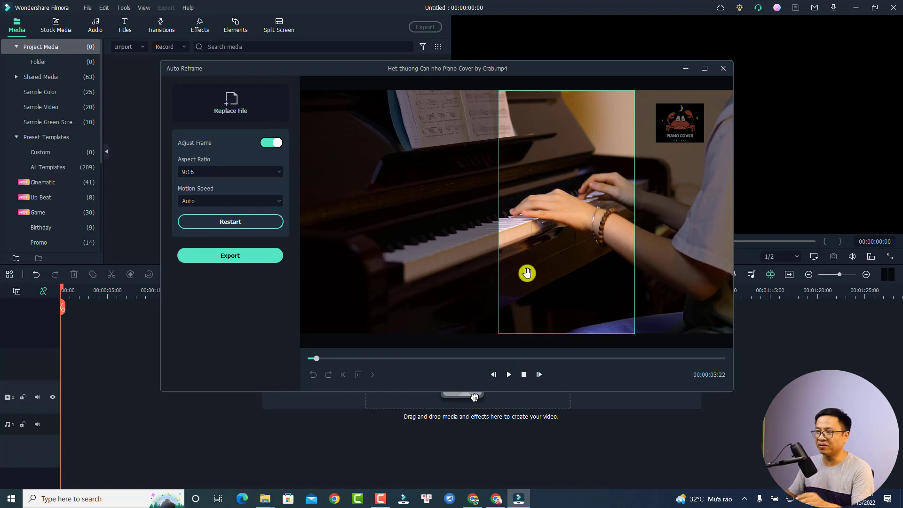
{"action": "left_click_drag", "start_coordinate": [541, 285], "coordinate": [511, 285]}
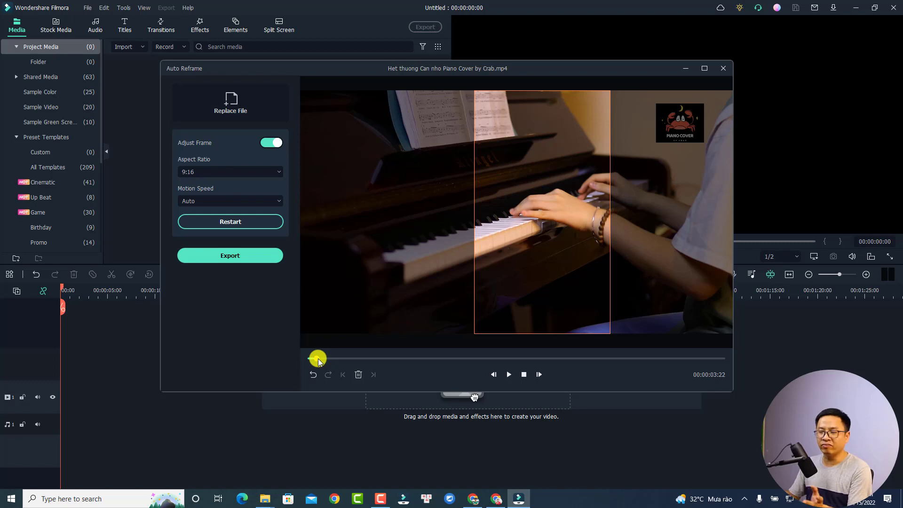
Replay the reframed clip from its start for about five seconds to check the adjusted framing
{"action": "left_click_drag", "start_coordinate": [315, 361], "coordinate": [309, 359]}
{"action": "key", "text": "space"}
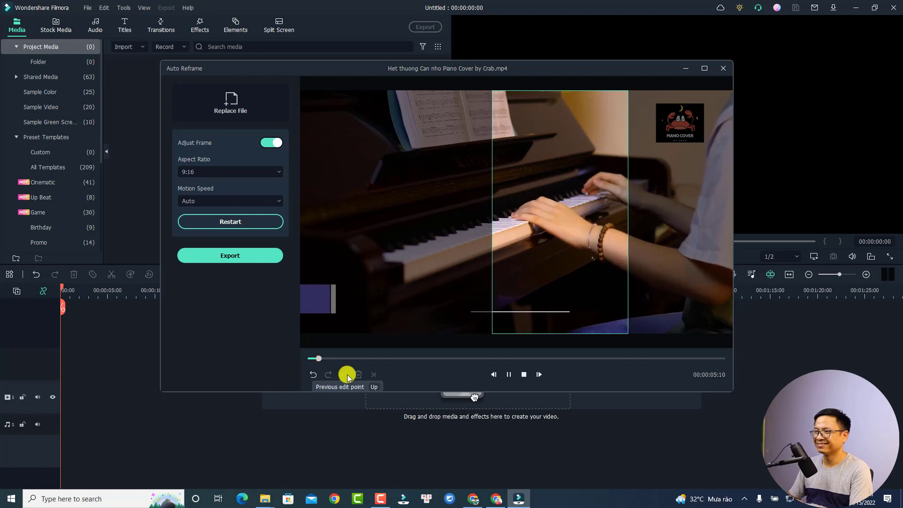
{"action": "key", "text": "space"}
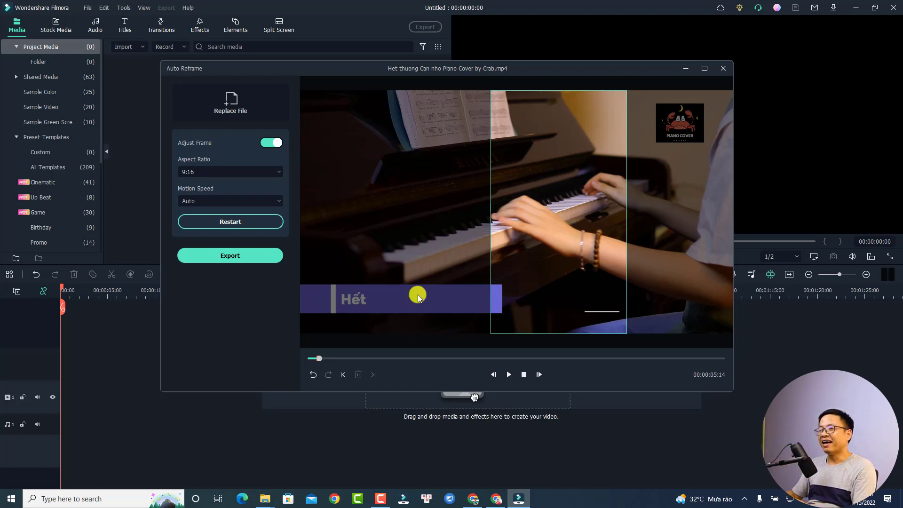
Export the reframed video to MP4 as "Shorts video piano cover" and open the exported file for playback
{"action": "left_click", "coordinate": [230, 256]}
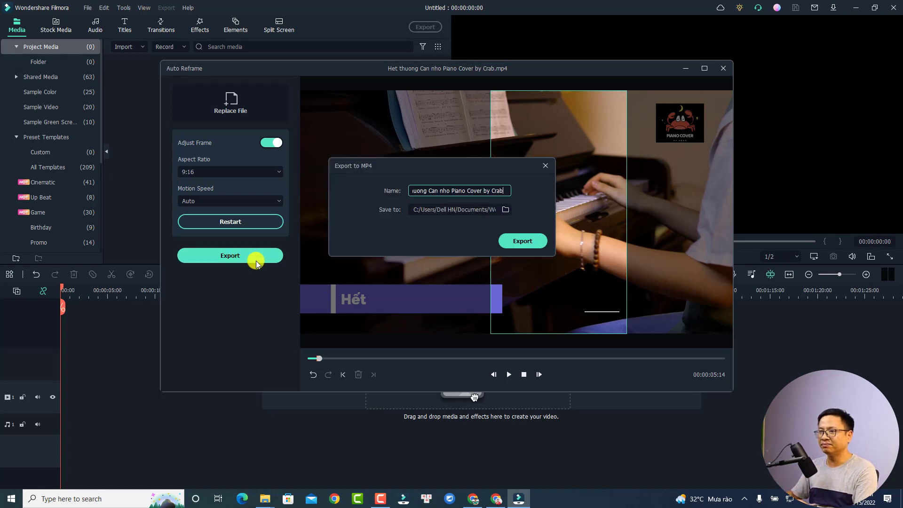
{"action": "triple_click", "coordinate": [501, 190]}
{"action": "type", "text": "Shorts video piano cover"}
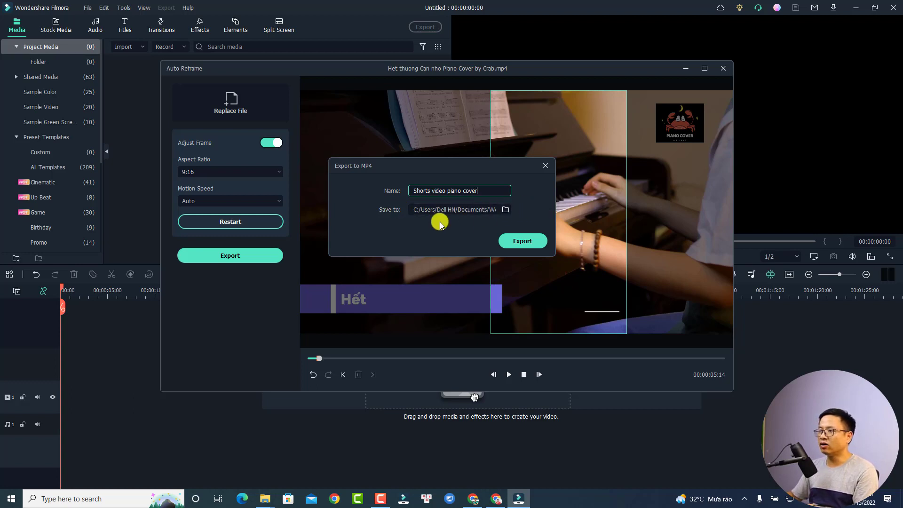
{"action": "left_click", "coordinate": [521, 243]}
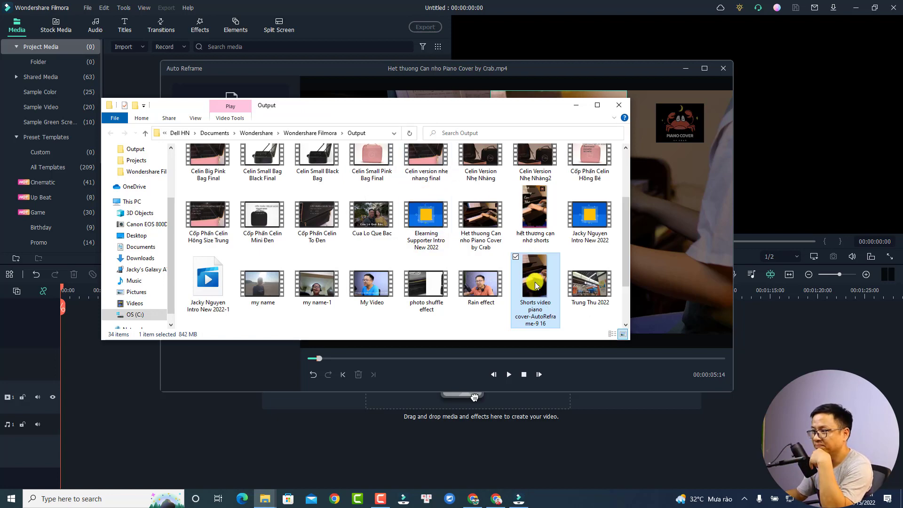
{"action": "double_click", "coordinate": [535, 285]}
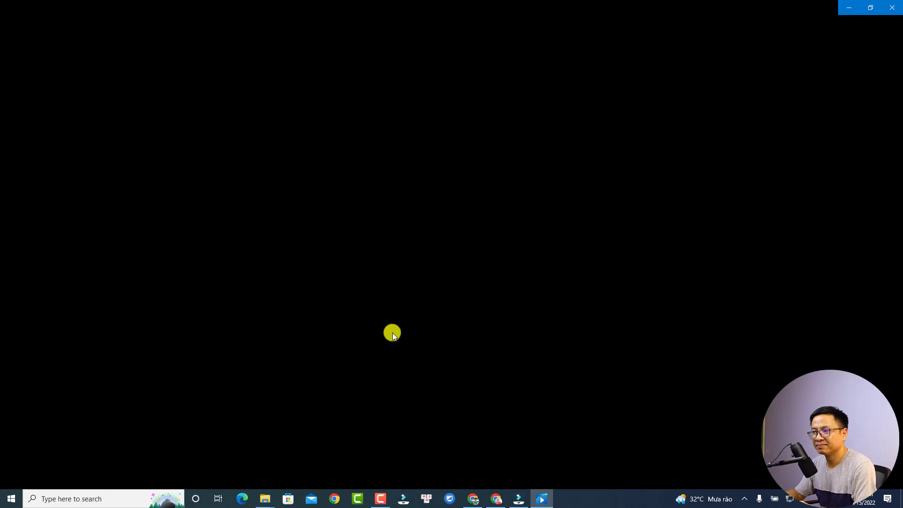